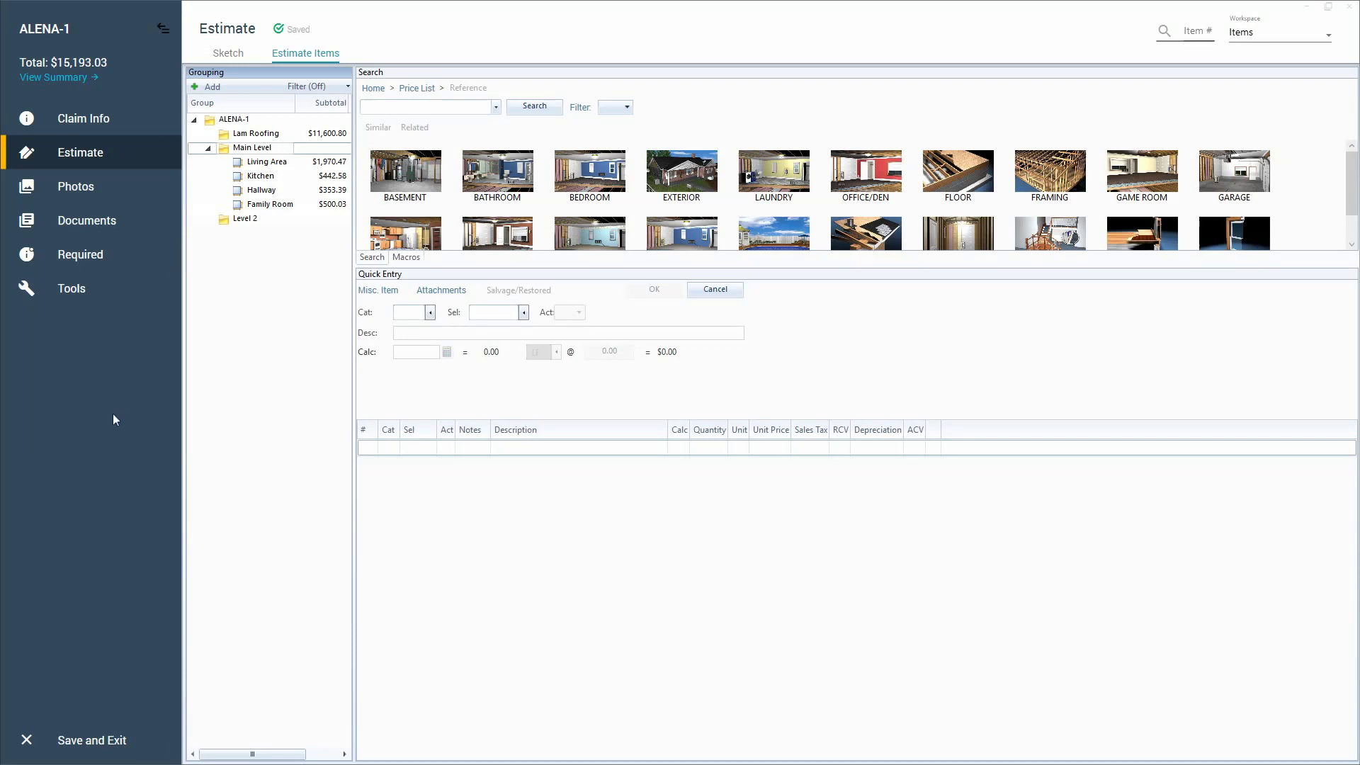
Collapse the sidebar and list the Lam Roofing line items 21–31, shingles through ridge cap
{"action": "left_click", "coordinate": [163, 28]}
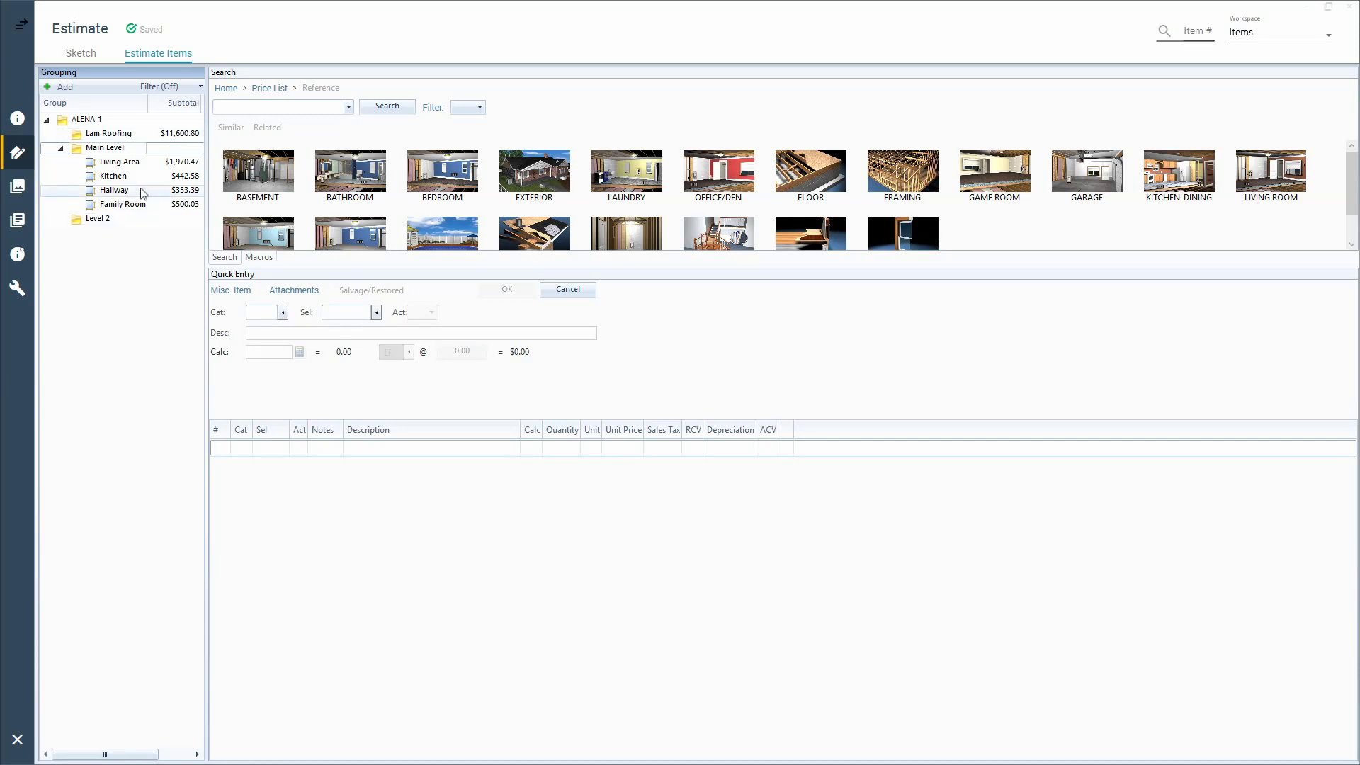
{"action": "left_click", "coordinate": [103, 133]}
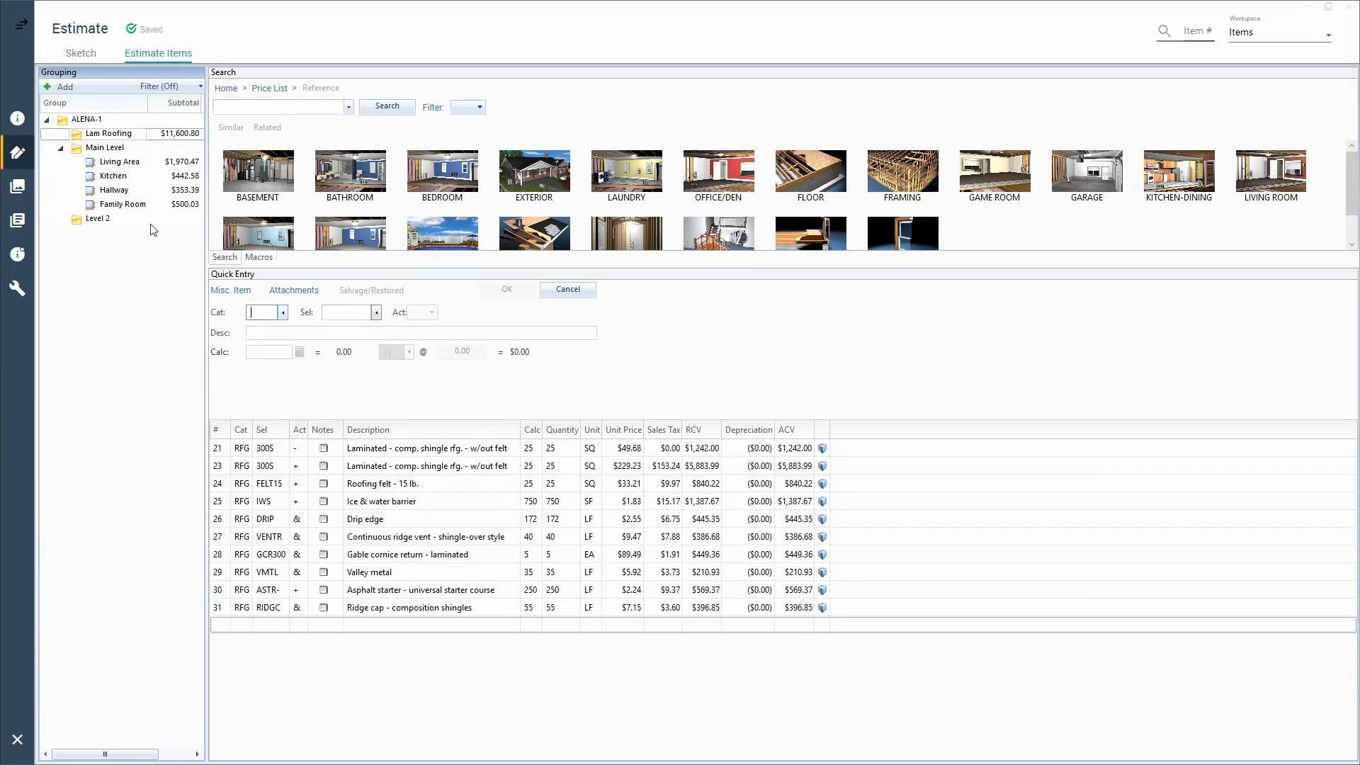
Select every group with Ctrl+A to summarise all estimate items totalling $14,867.27
{"action": "left_click", "coordinate": [114, 134]}
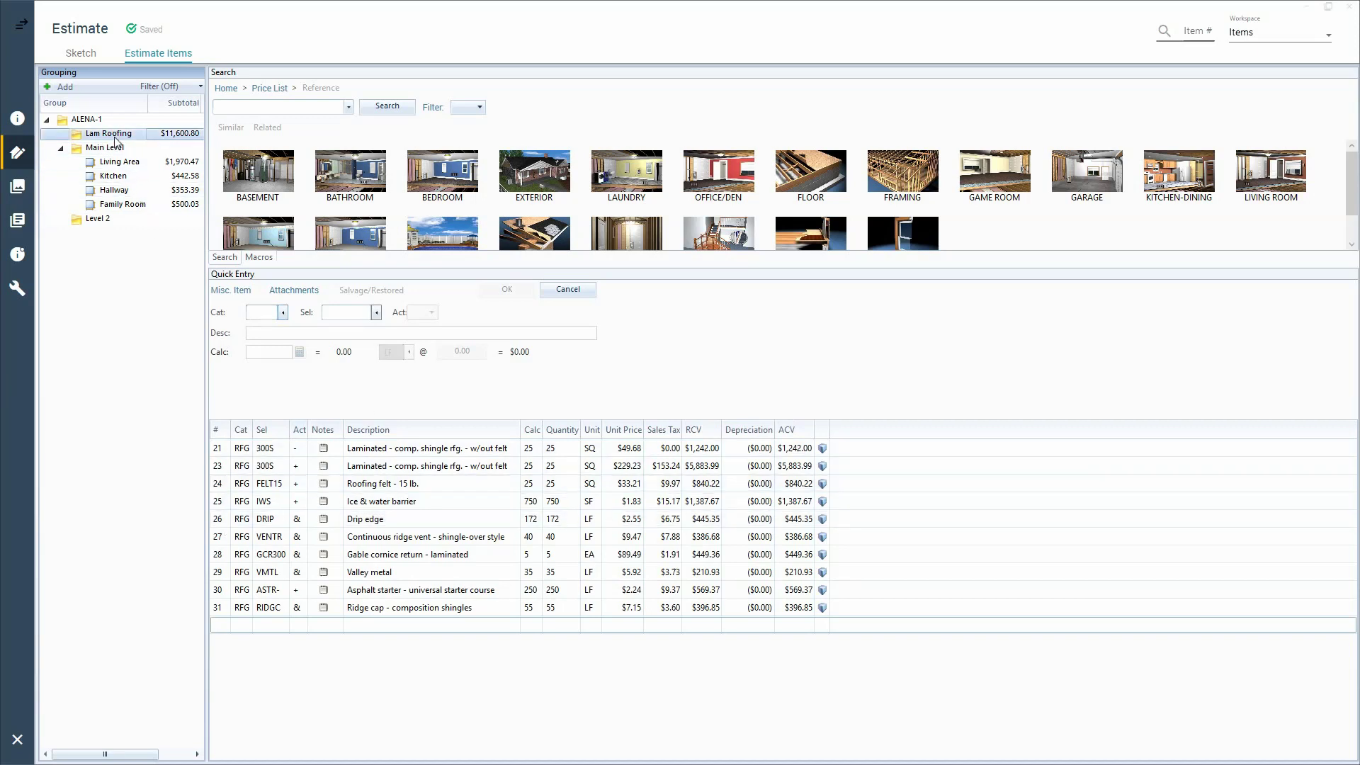
{"action": "key", "text": "ctrl+a"}
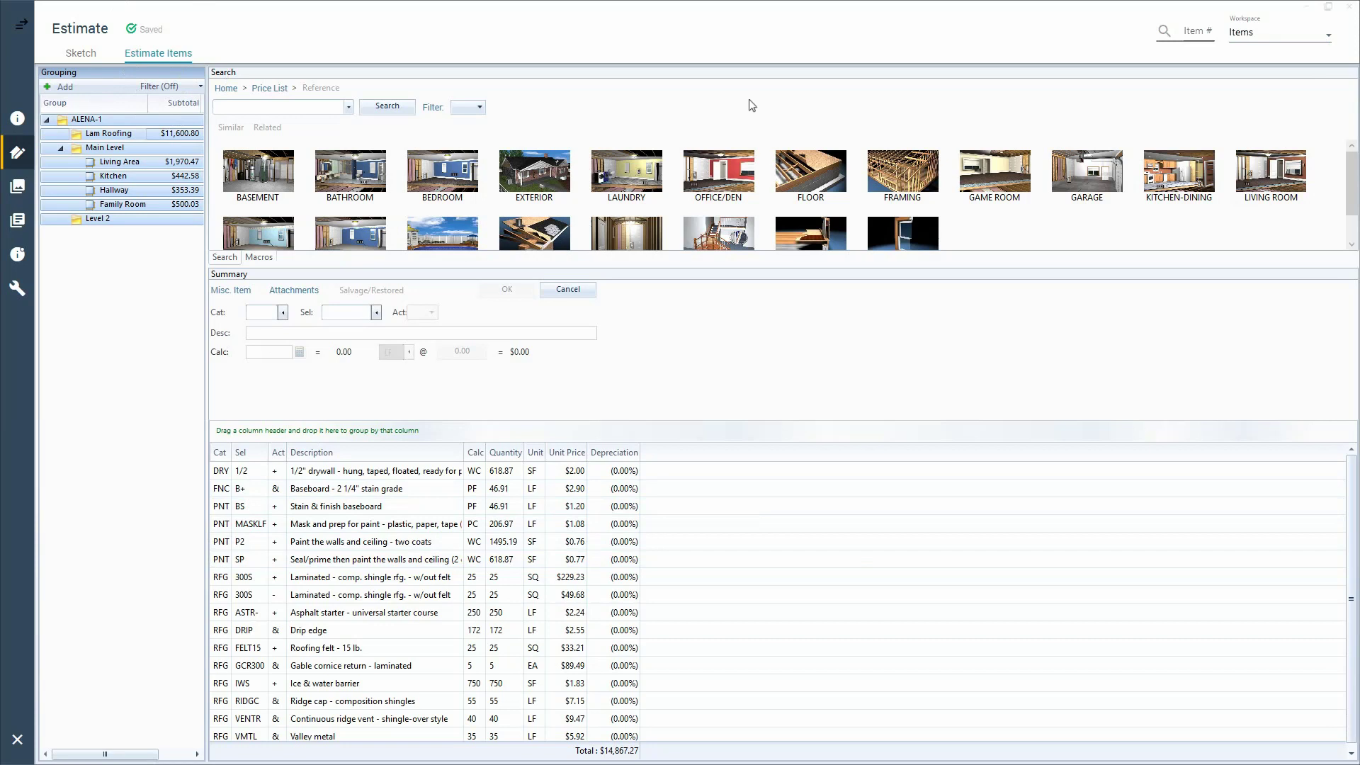
{"action": "left_click", "coordinate": [1312, 32]}
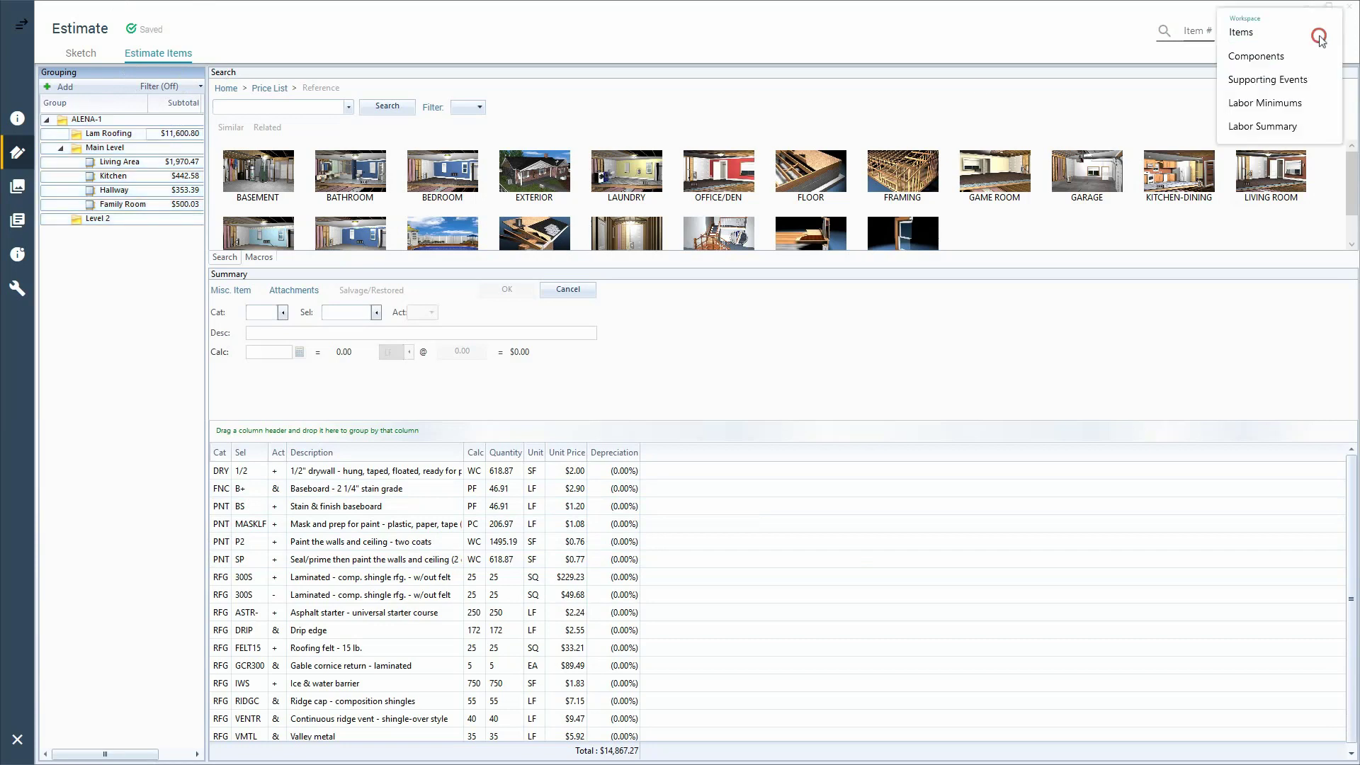
Switch to the Components workspace and select all groups to list their components
{"action": "left_click", "coordinate": [1268, 57]}
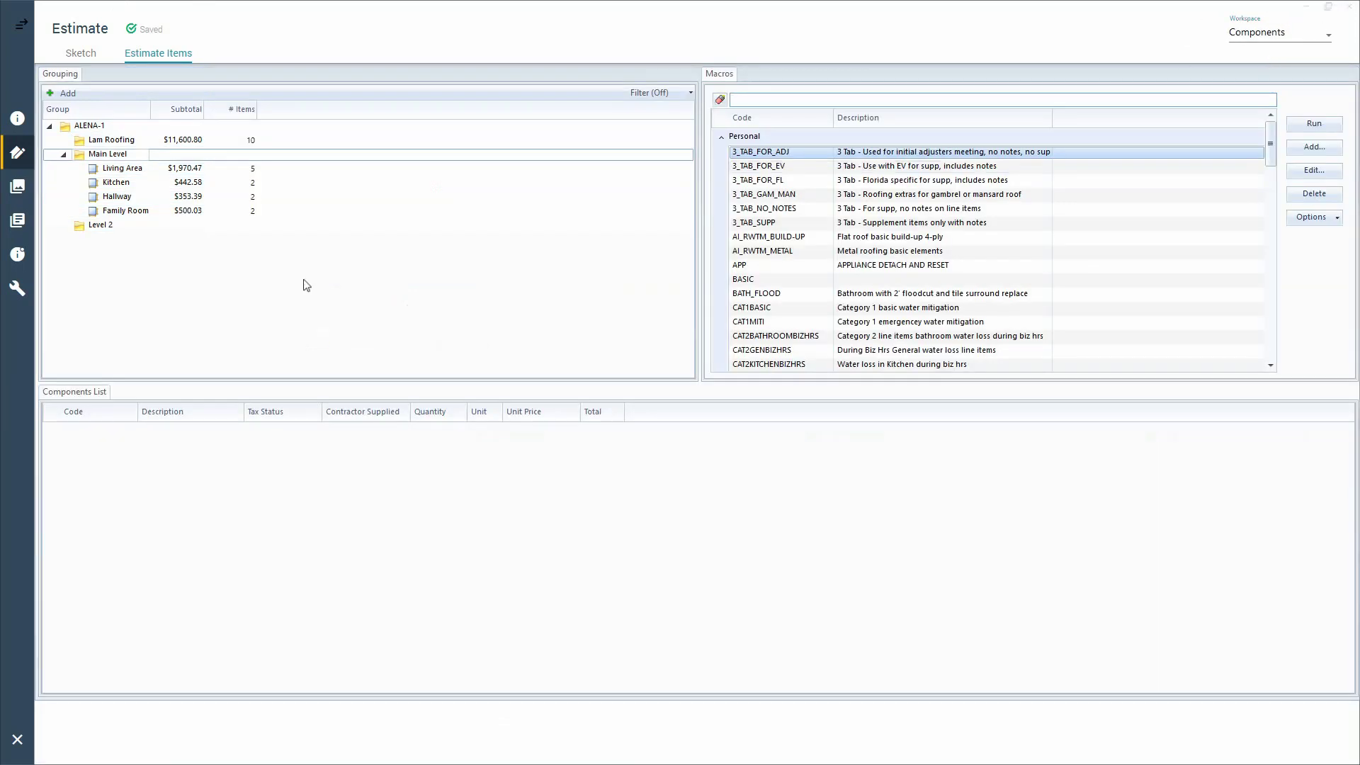
{"action": "left_click", "coordinate": [148, 158]}
{"action": "key", "text": "ctrl+a"}
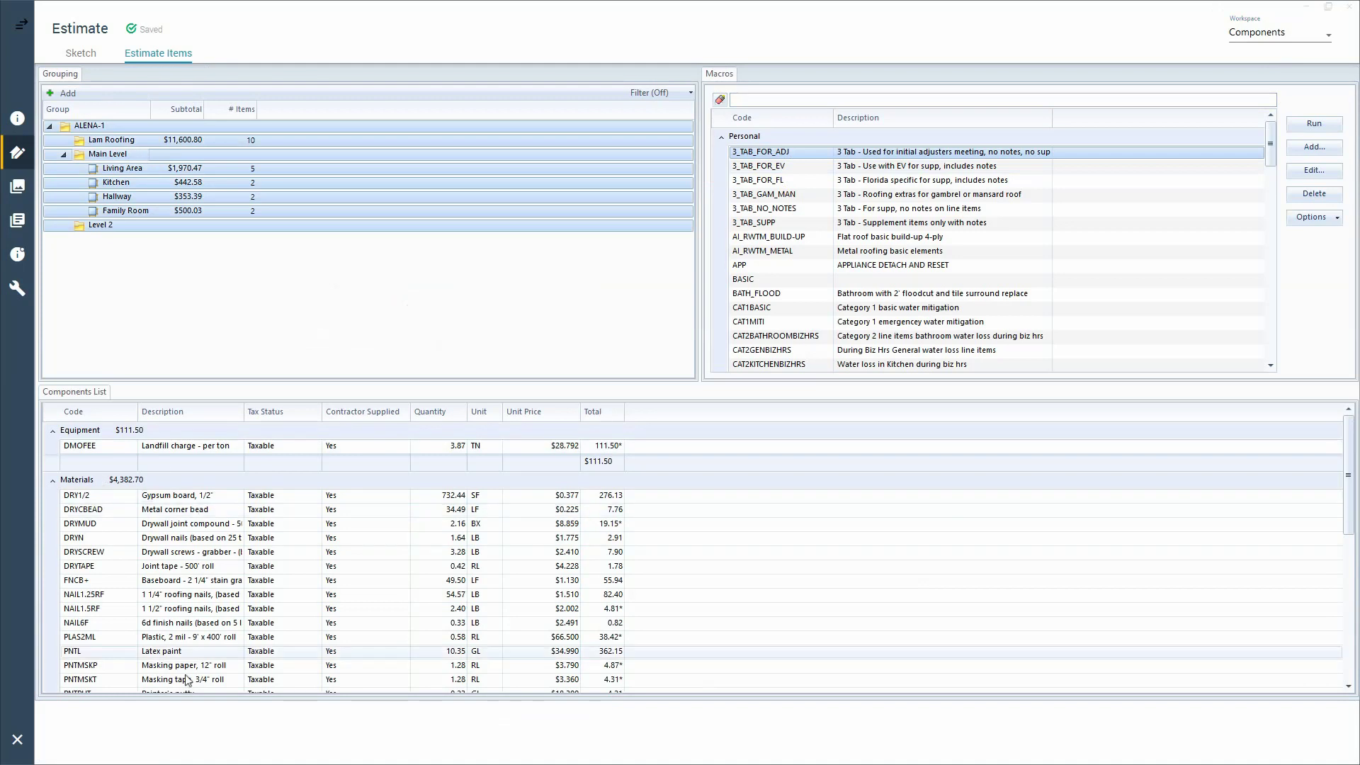
{"action": "scroll", "coordinate": [163, 638], "scroll_direction": "down", "scroll_amount": 1}
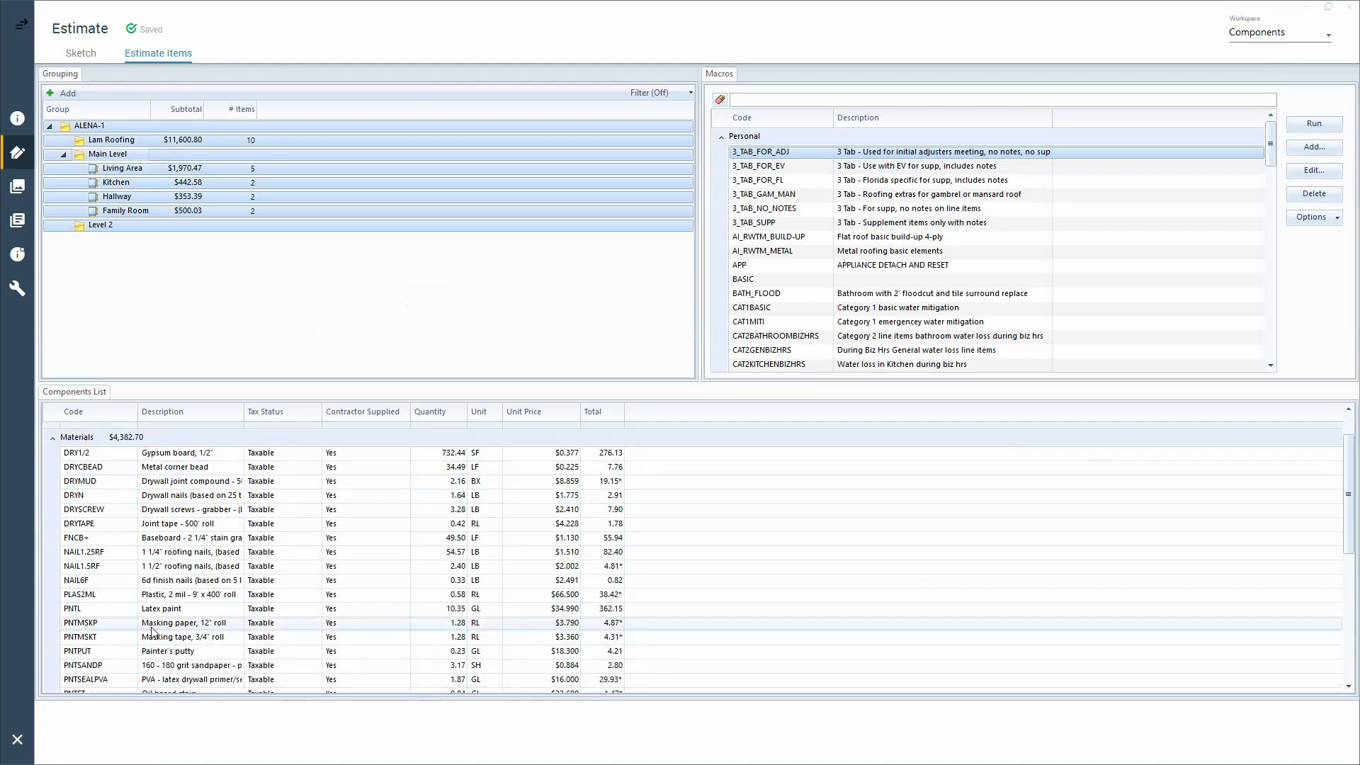
{"action": "scroll", "coordinate": [151, 614], "scroll_direction": "up", "scroll_amount": 1}
{"action": "scroll", "coordinate": [145, 567], "scroll_direction": "down", "scroll_amount": 4}
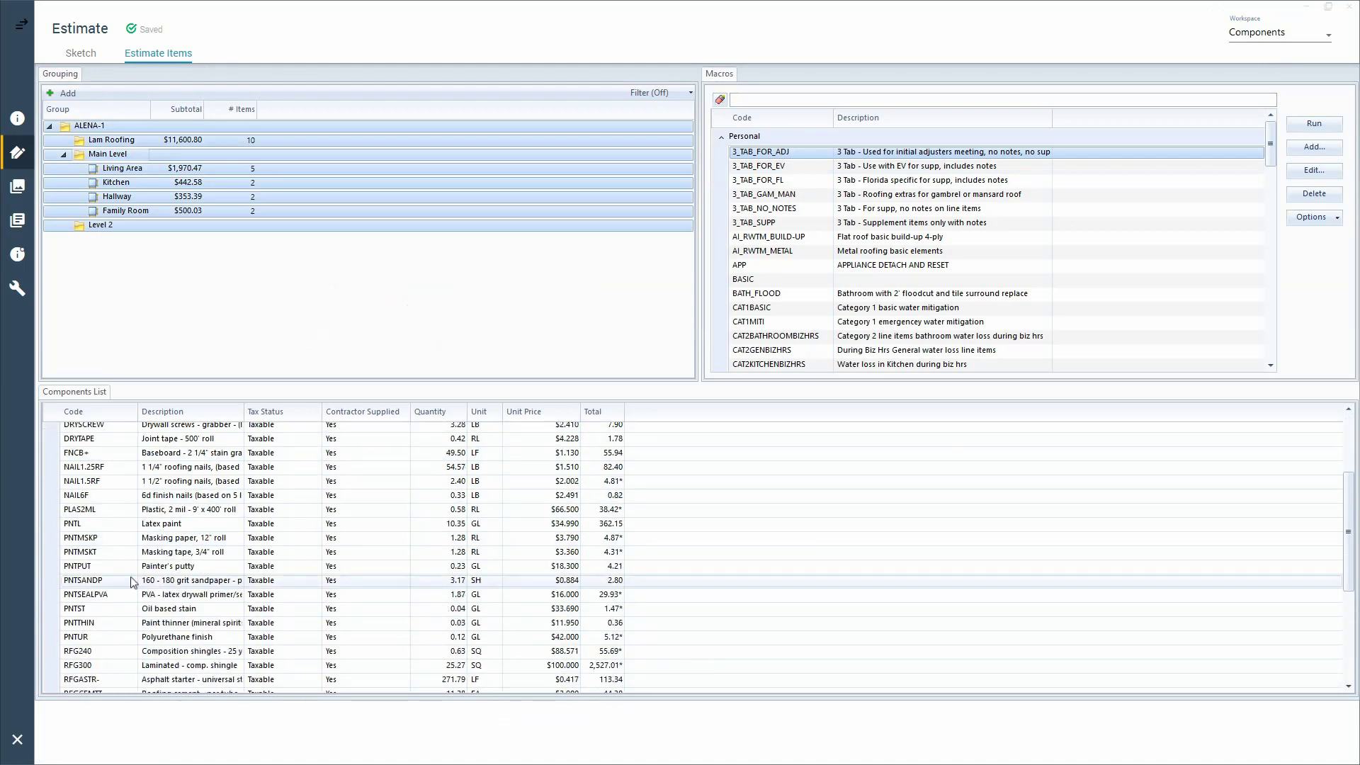
Inspect the PNTL Latex paint and PNT Painter labor components, then expand the sidebar
{"action": "left_click", "coordinate": [90, 485]}
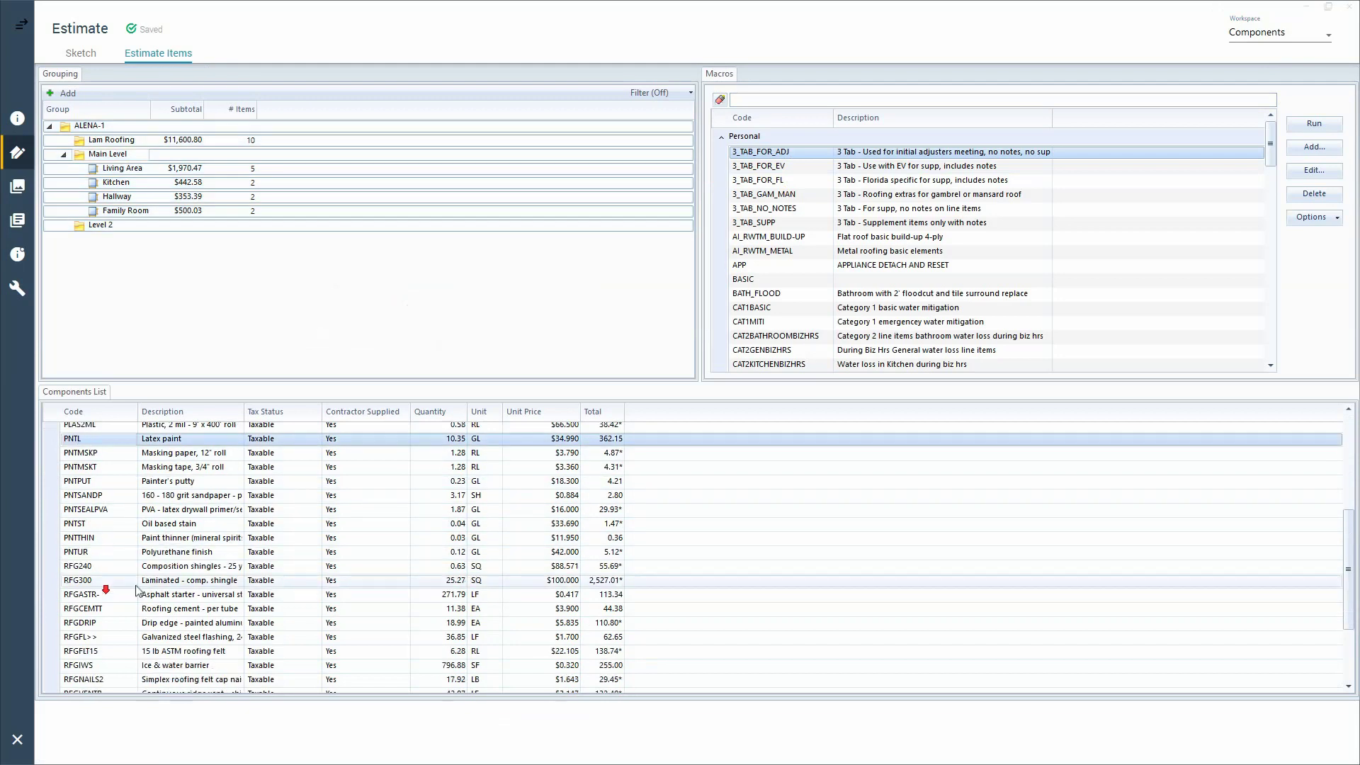
{"action": "scroll", "coordinate": [80, 599], "scroll_direction": "down", "scroll_amount": 4}
{"action": "left_click", "coordinate": [86, 653]}
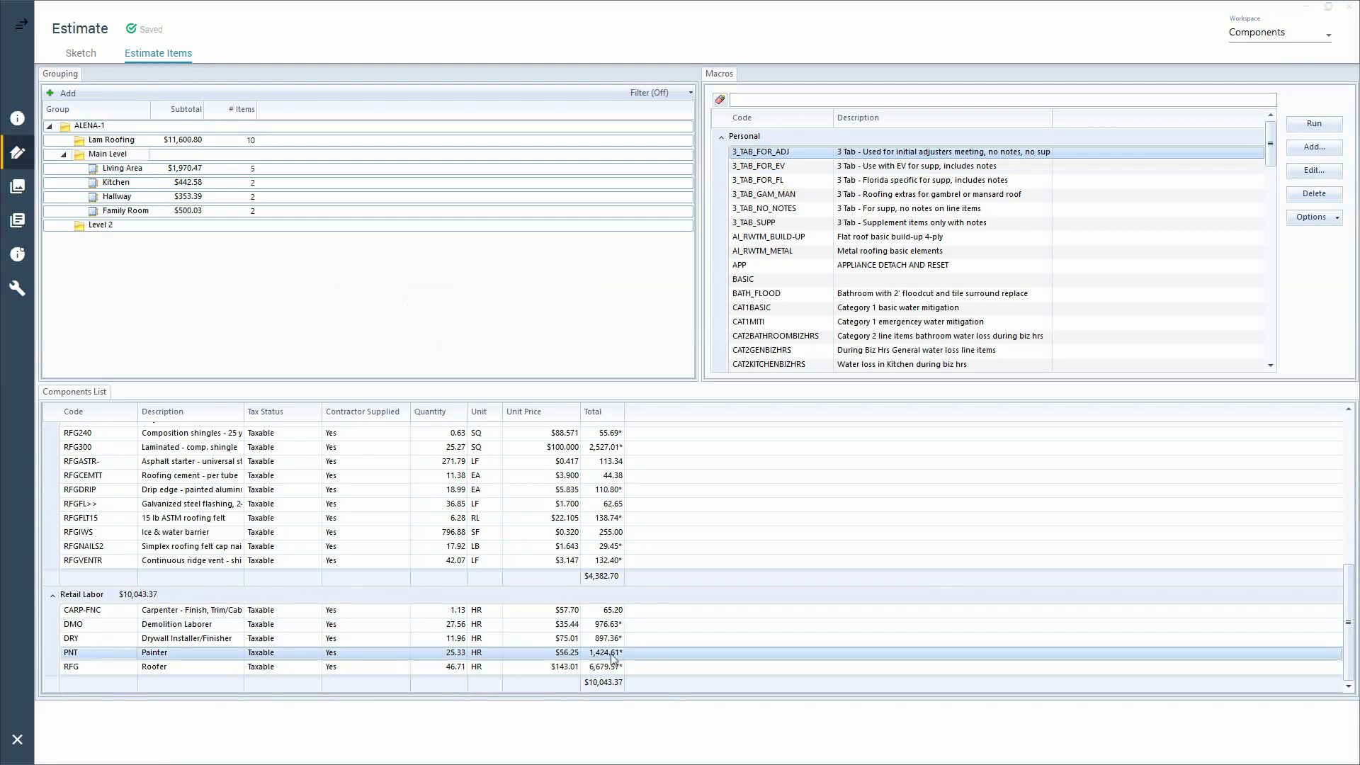
{"action": "scroll", "coordinate": [614, 637], "scroll_direction": "up", "scroll_amount": 8}
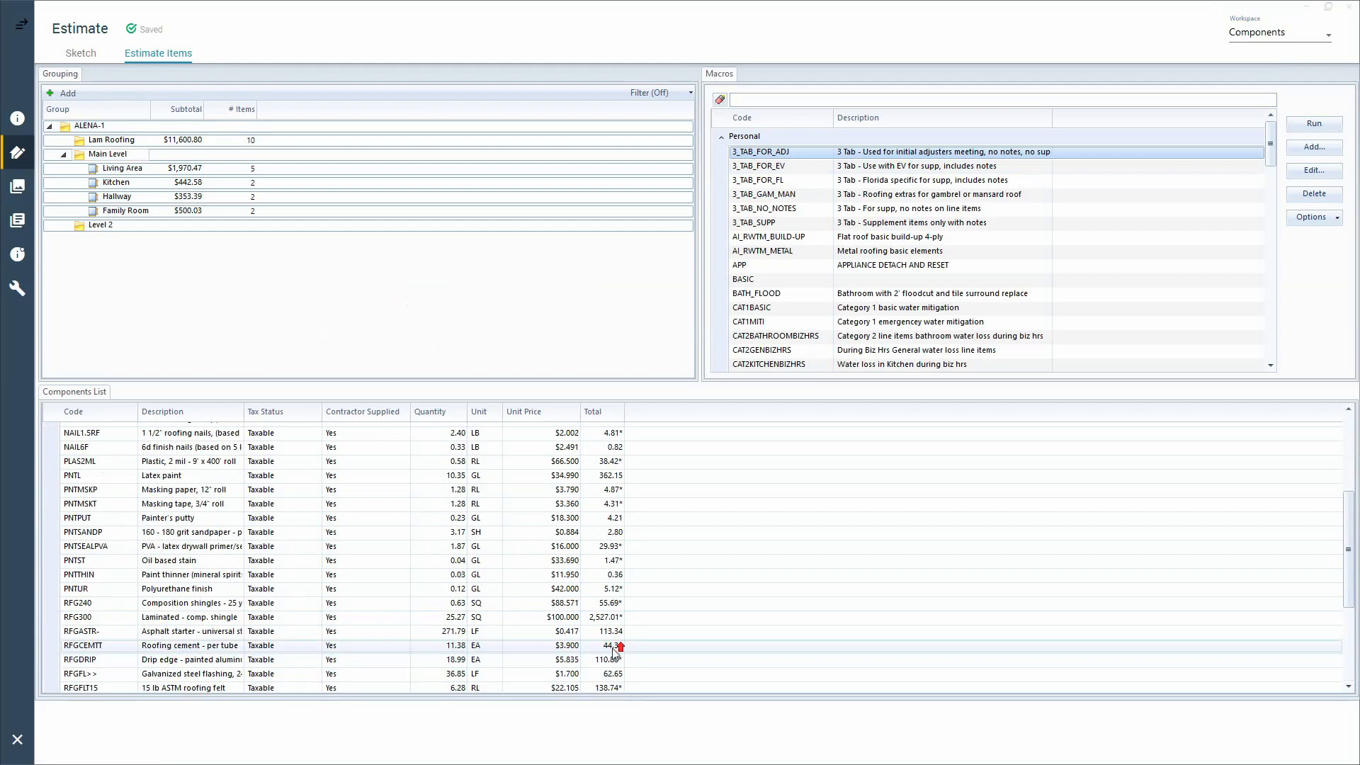
{"action": "scroll", "coordinate": [188, 577], "scroll_direction": "down", "scroll_amount": 2}
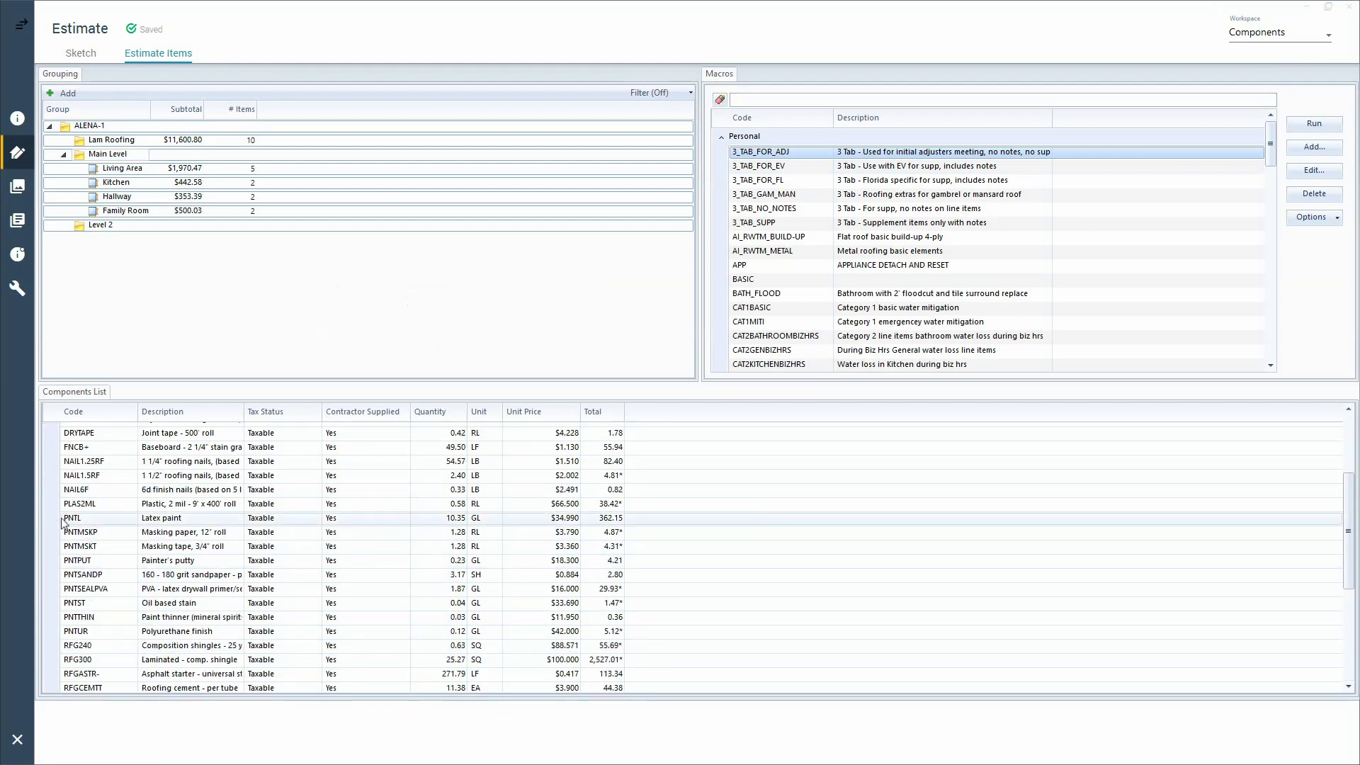
{"action": "left_click", "coordinate": [68, 520]}
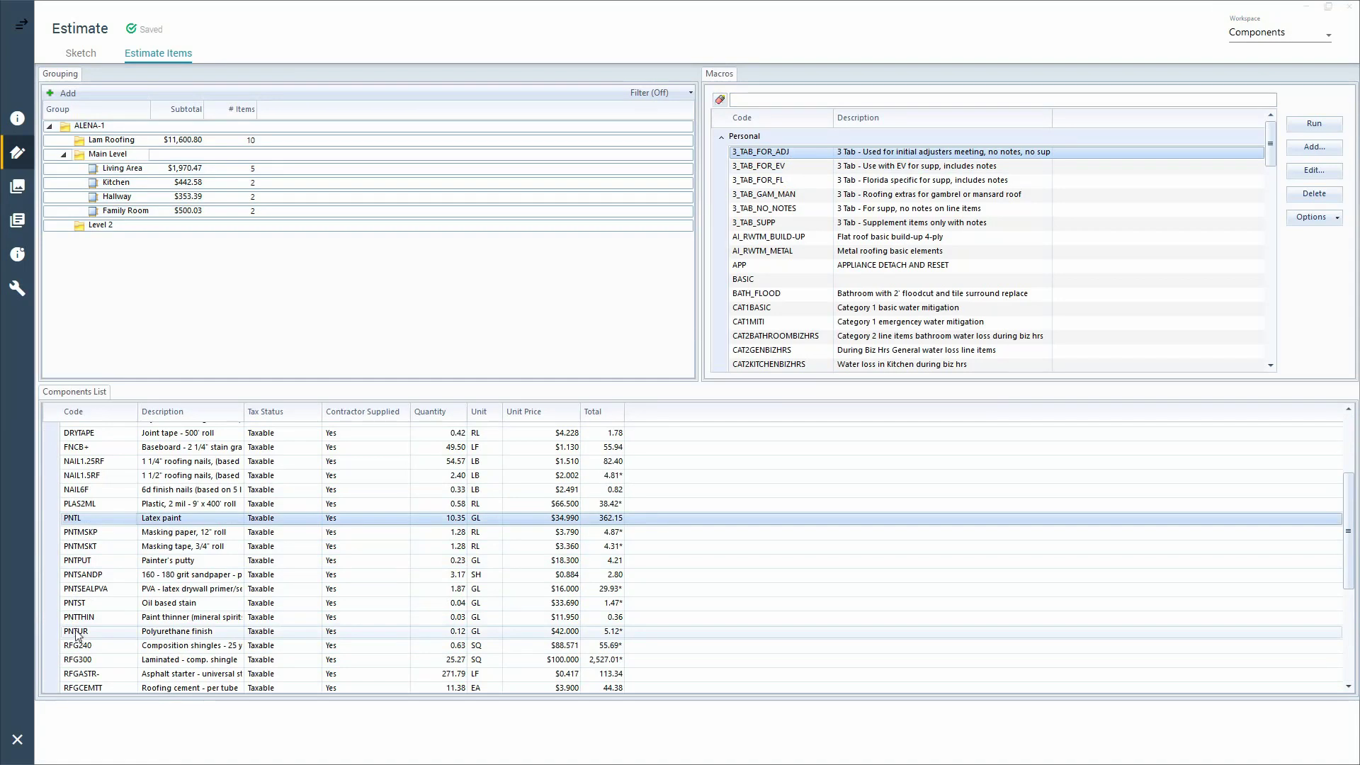
{"action": "left_click", "coordinate": [21, 25]}
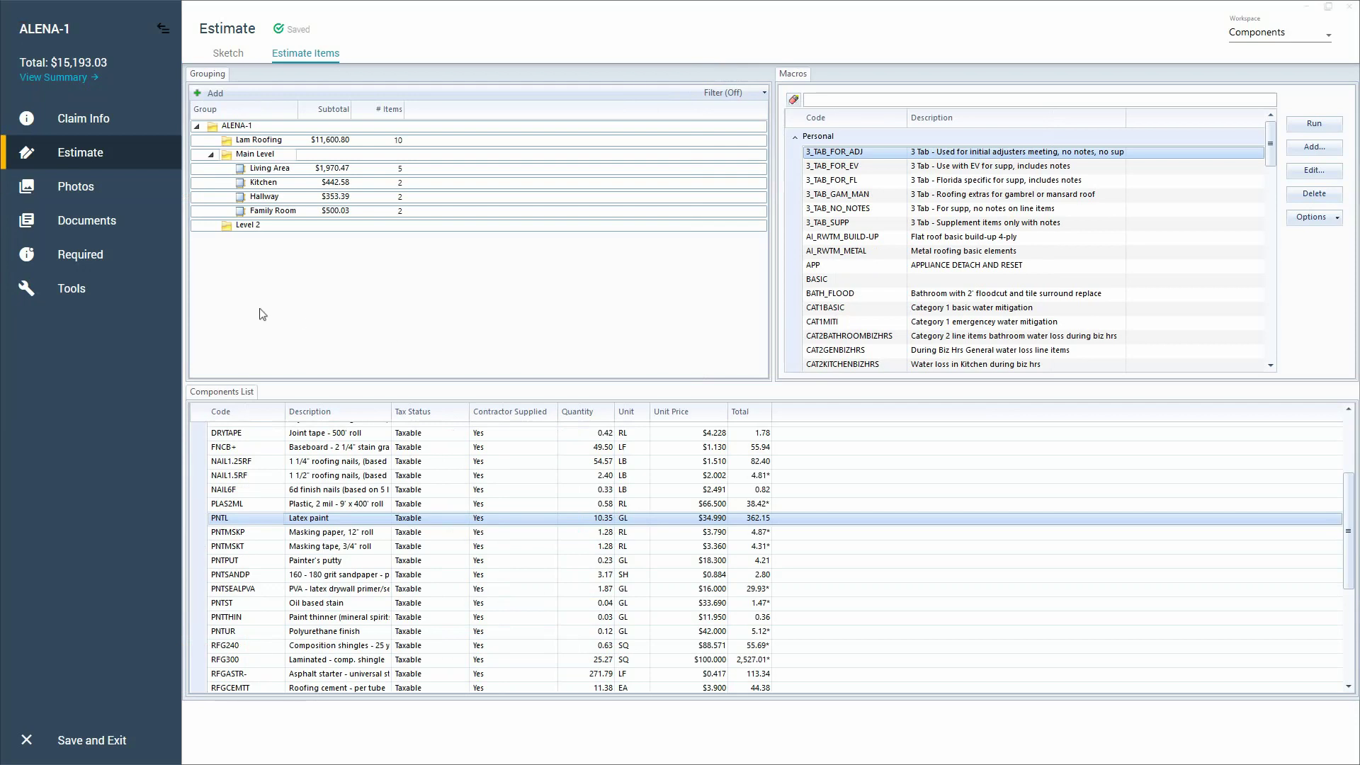
Go to Documents > Reports and bring up the list of available reports
{"action": "left_click", "coordinate": [82, 218]}
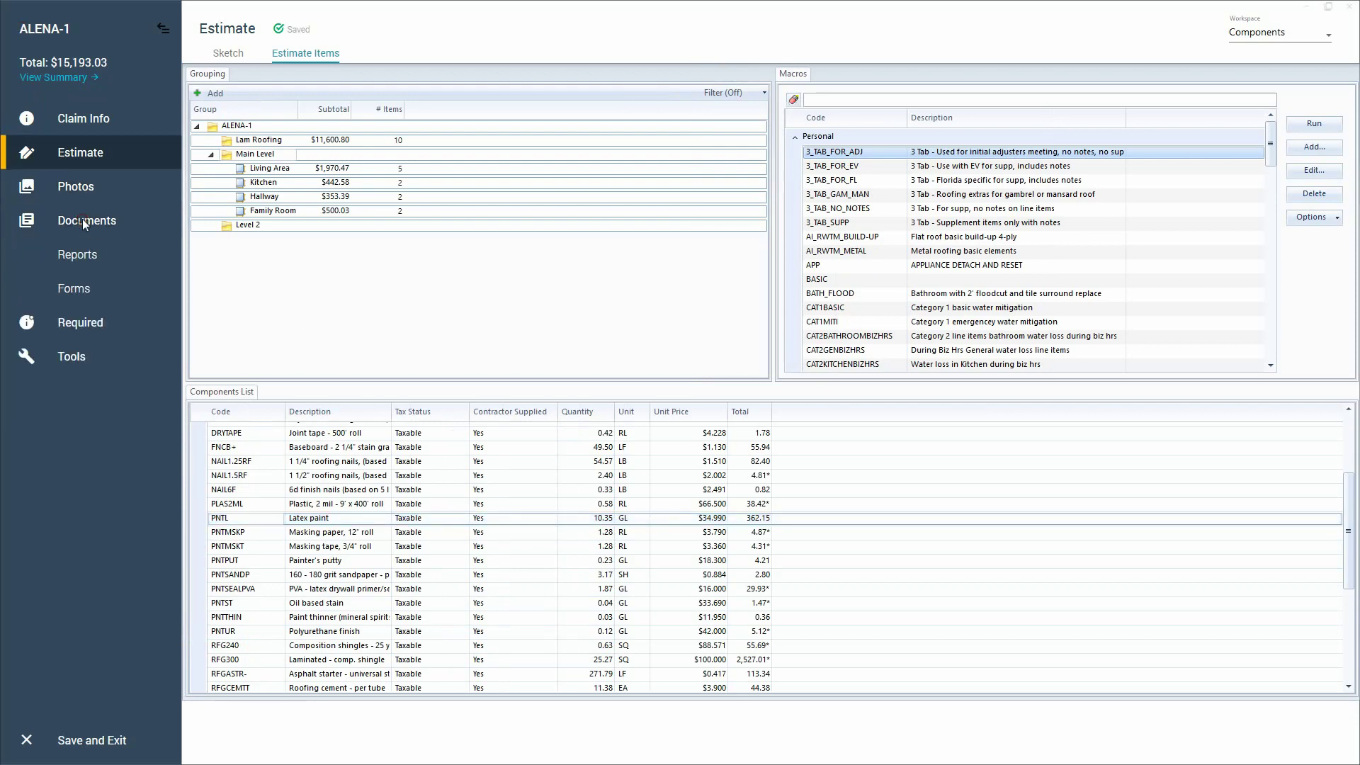
{"action": "left_click", "coordinate": [79, 257]}
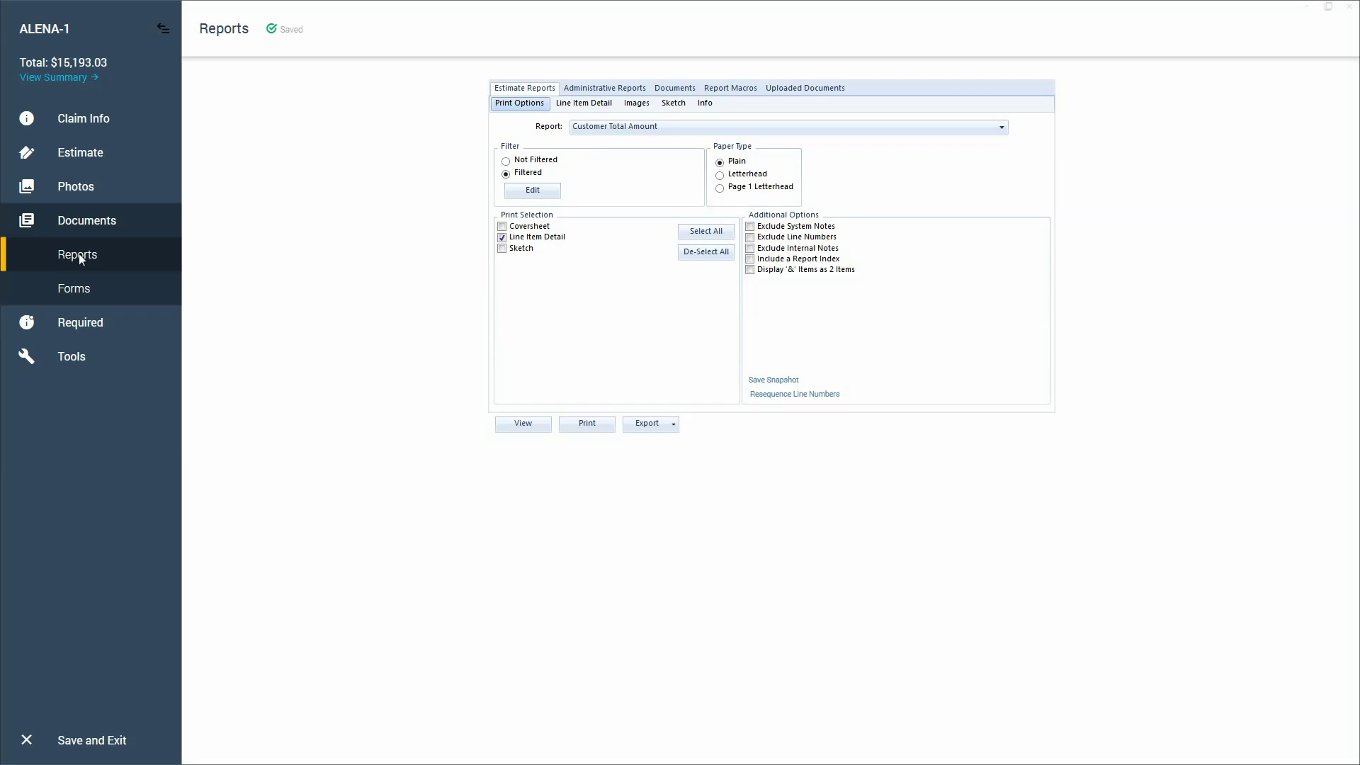
{"action": "left_click", "coordinate": [606, 132]}
Keep Customer Total Amount, filter its line items to the PNT category, and preview it
{"action": "left_click", "coordinate": [600, 209]}
{"action": "left_click", "coordinate": [528, 191]}
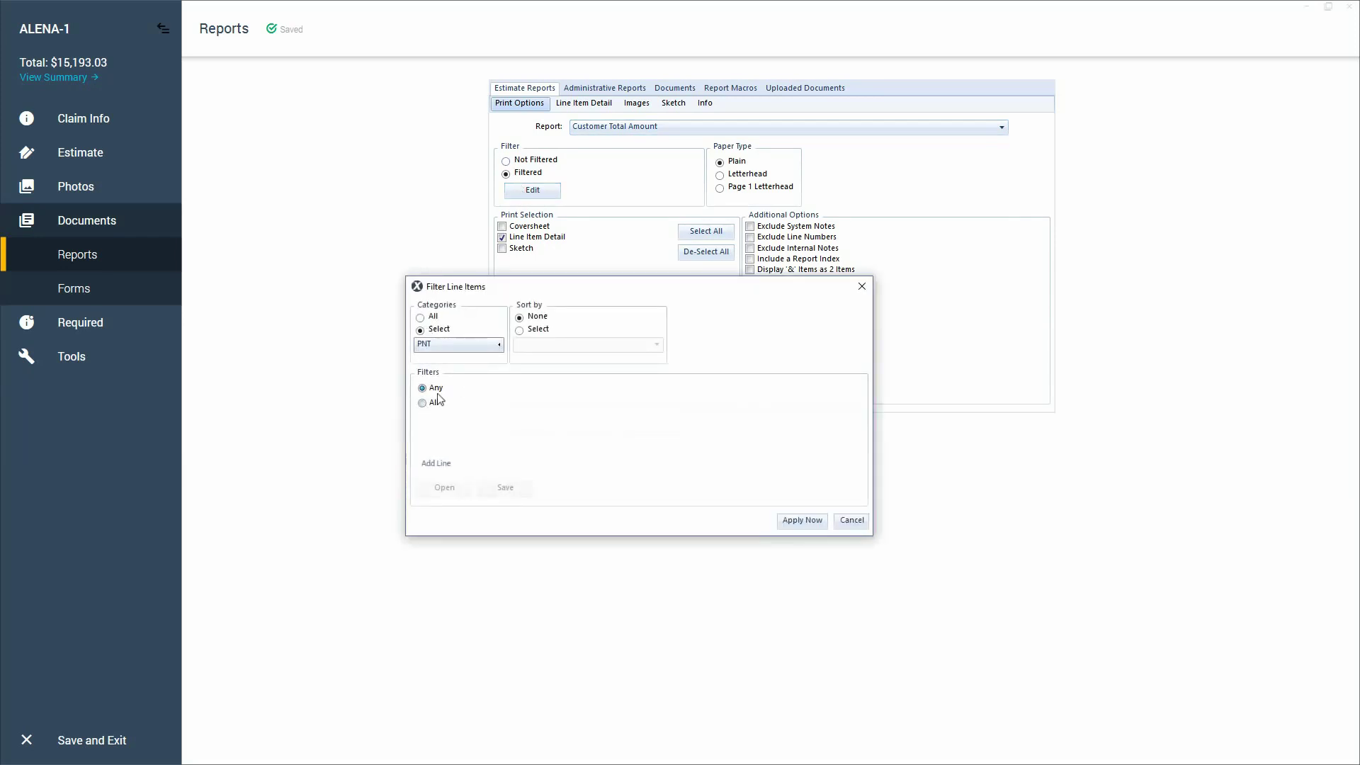
{"action": "left_click", "coordinate": [805, 521]}
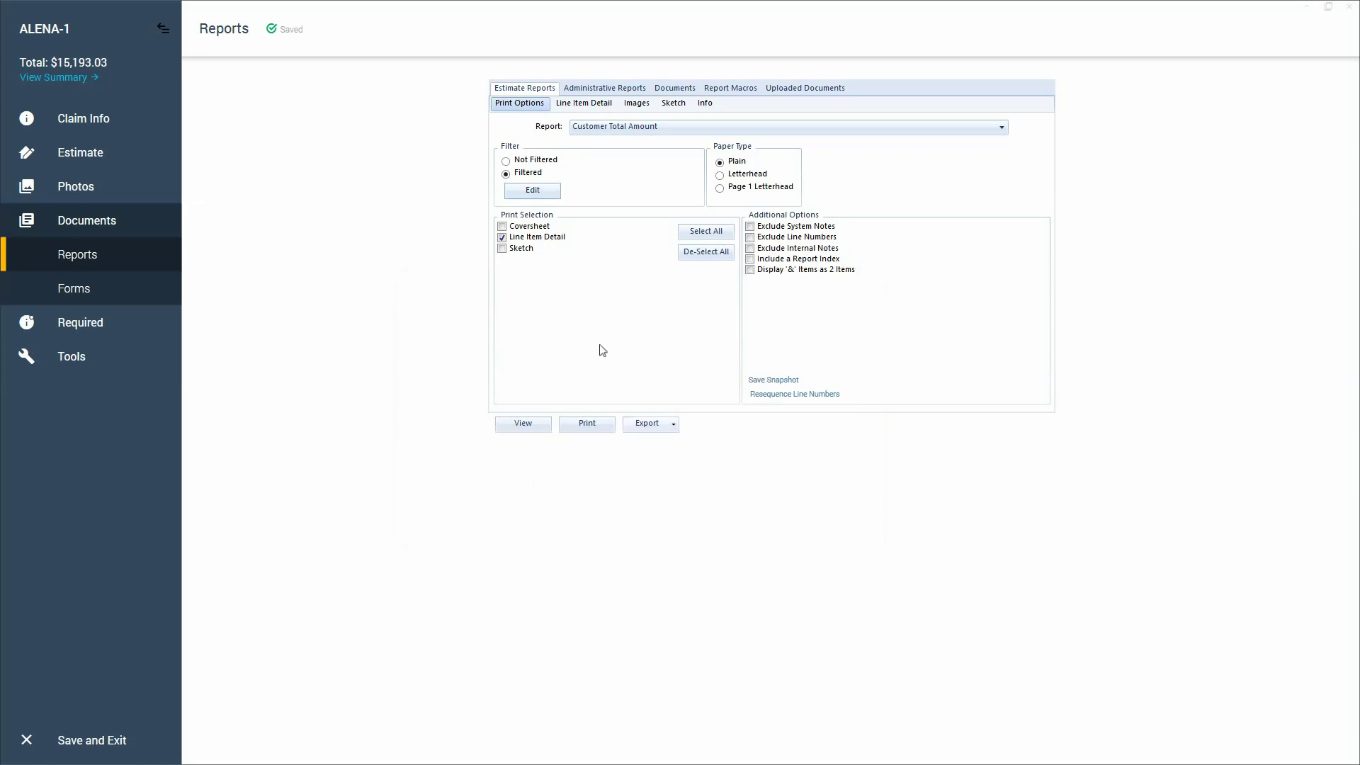
{"action": "left_click", "coordinate": [524, 424]}
{"action": "scroll", "coordinate": [492, 424], "scroll_direction": "down", "scroll_amount": 1}
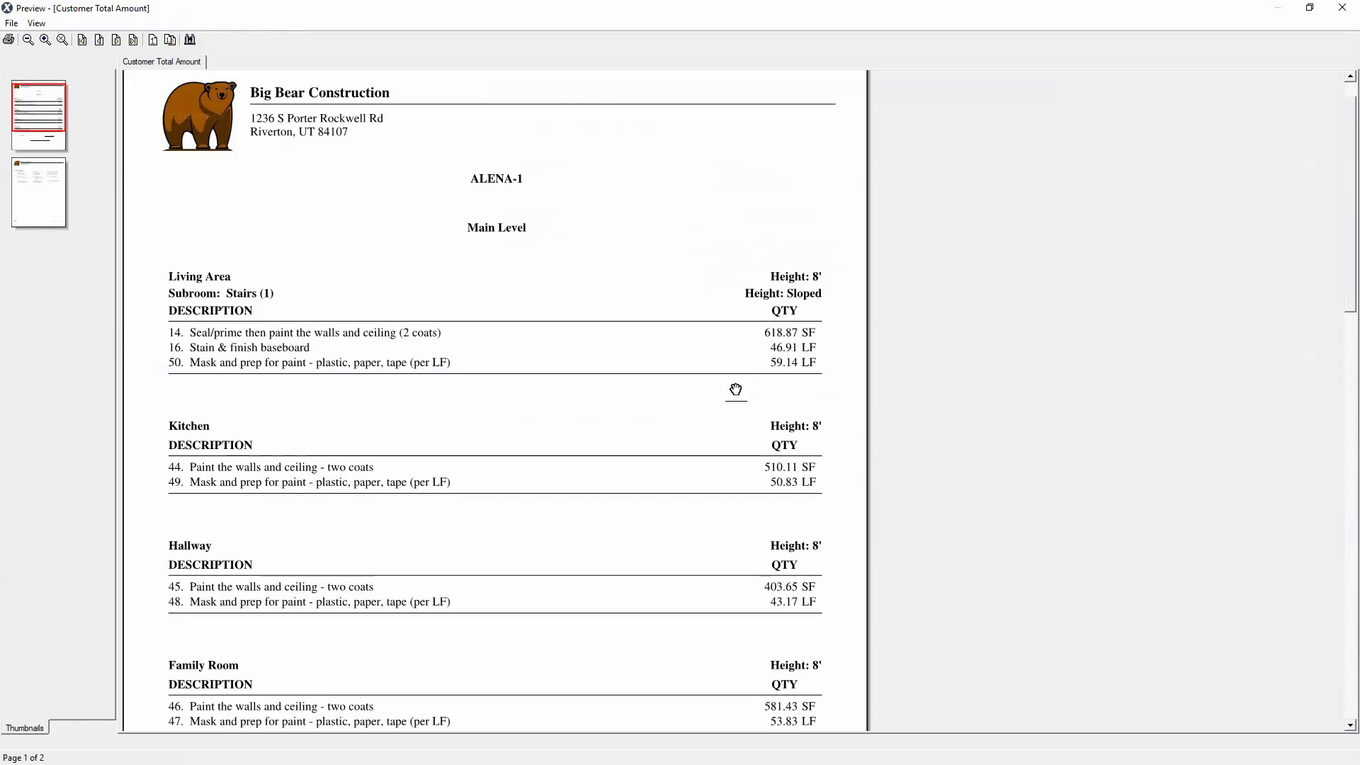
Review both preview pages down to the $1,919.68 Grand Total, then exit the preview
{"action": "left_click", "coordinate": [748, 330]}
{"action": "left_click_drag", "start_coordinate": [622, 421], "coordinate": [646, 306]}
{"action": "scroll", "coordinate": [635, 355], "scroll_direction": "down", "scroll_amount": 6}
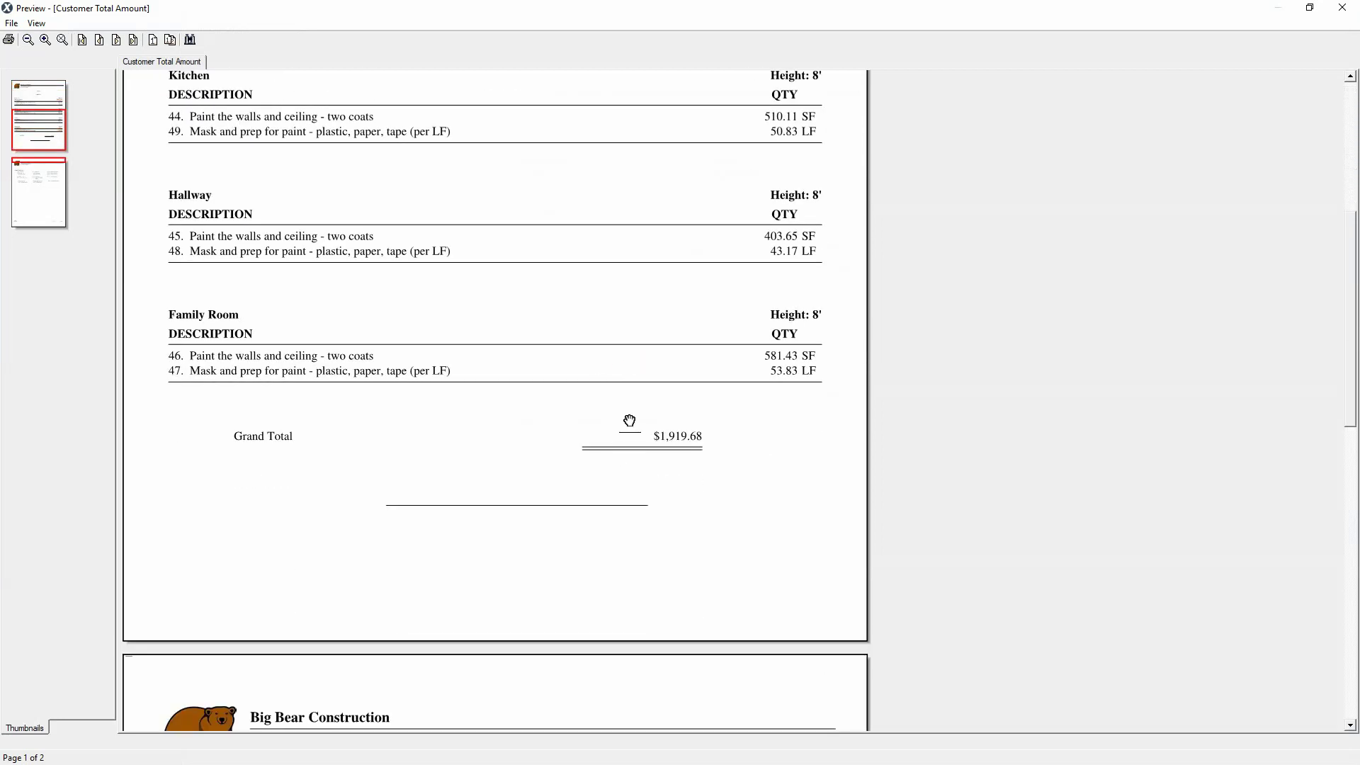
{"action": "left_click", "coordinate": [689, 452]}
{"action": "left_click", "coordinate": [689, 451]}
{"action": "scroll", "coordinate": [718, 428], "scroll_direction": "down", "scroll_amount": 15}
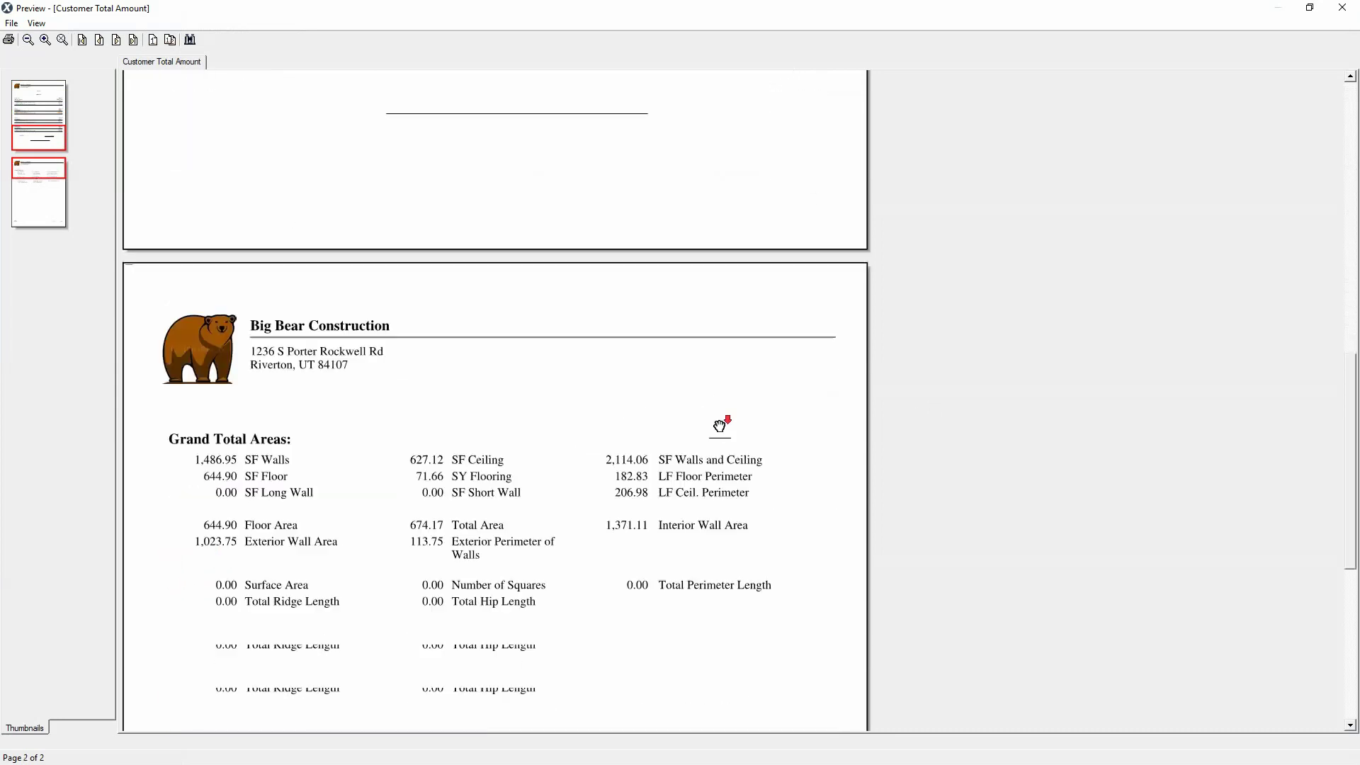
{"action": "scroll", "coordinate": [736, 430], "scroll_direction": "up", "scroll_amount": 5}
{"action": "scroll", "coordinate": [739, 433], "scroll_direction": "up", "scroll_amount": 5}
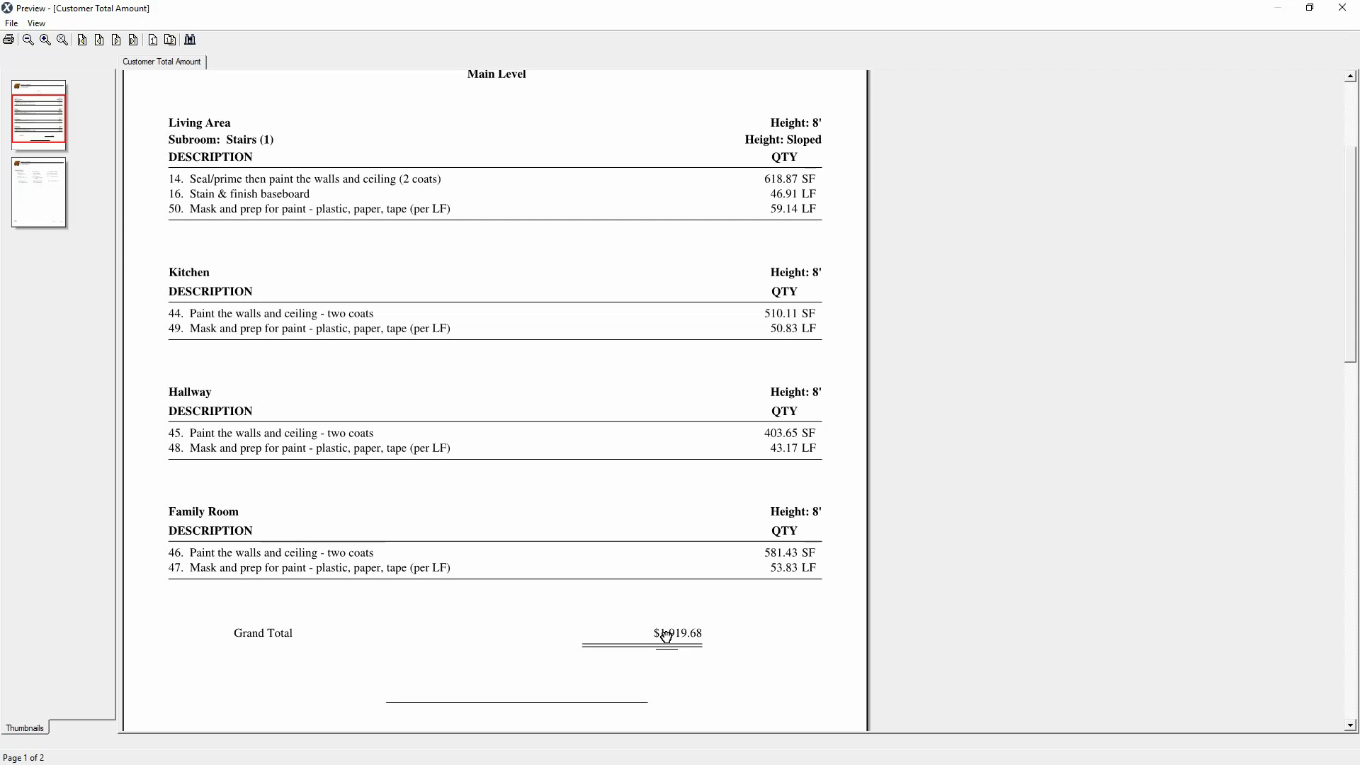
{"action": "scroll", "coordinate": [677, 616], "scroll_direction": "up", "scroll_amount": 3}
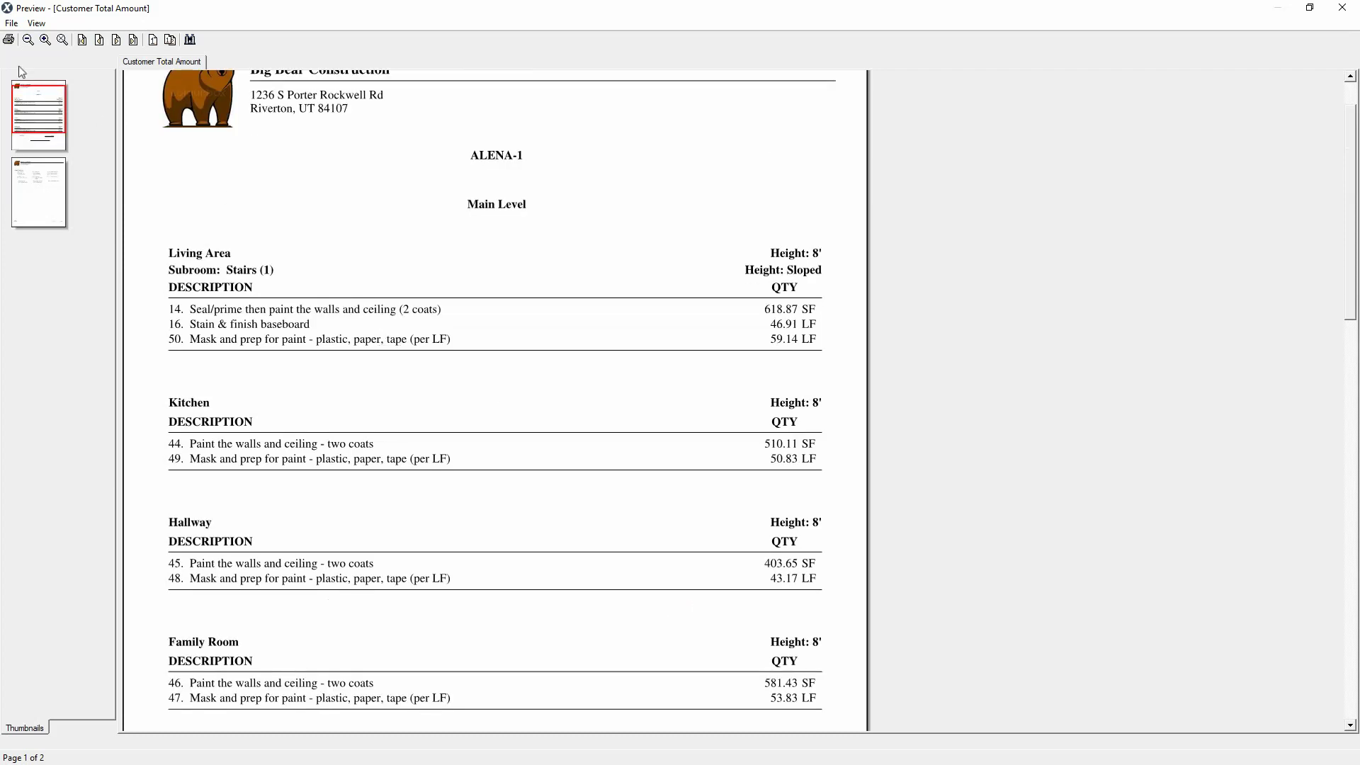
{"action": "left_click", "coordinate": [11, 22]}
{"action": "left_click", "coordinate": [29, 76]}
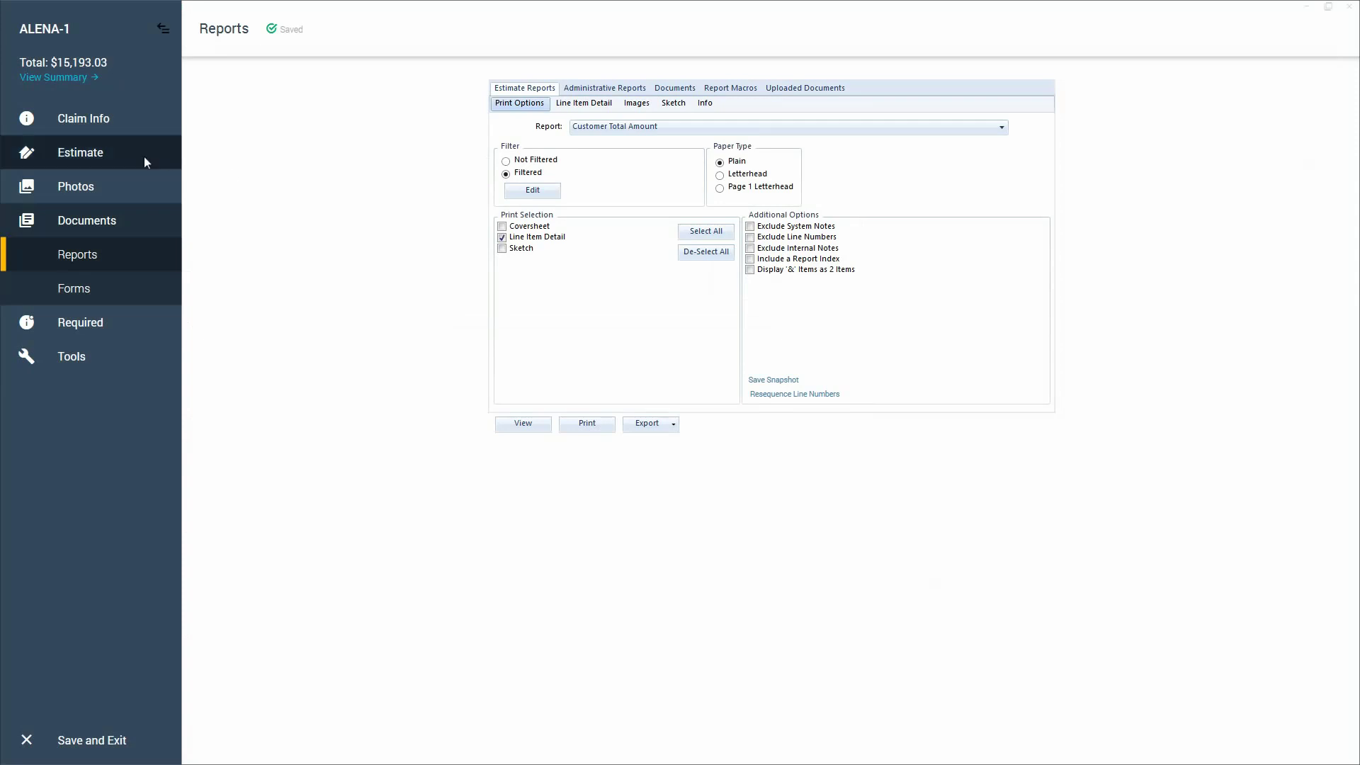
Show ALENA-1's Estimate Items in the Components workspace with every group selected
{"action": "left_click", "coordinate": [161, 170]}
{"action": "left_click", "coordinate": [305, 55]}
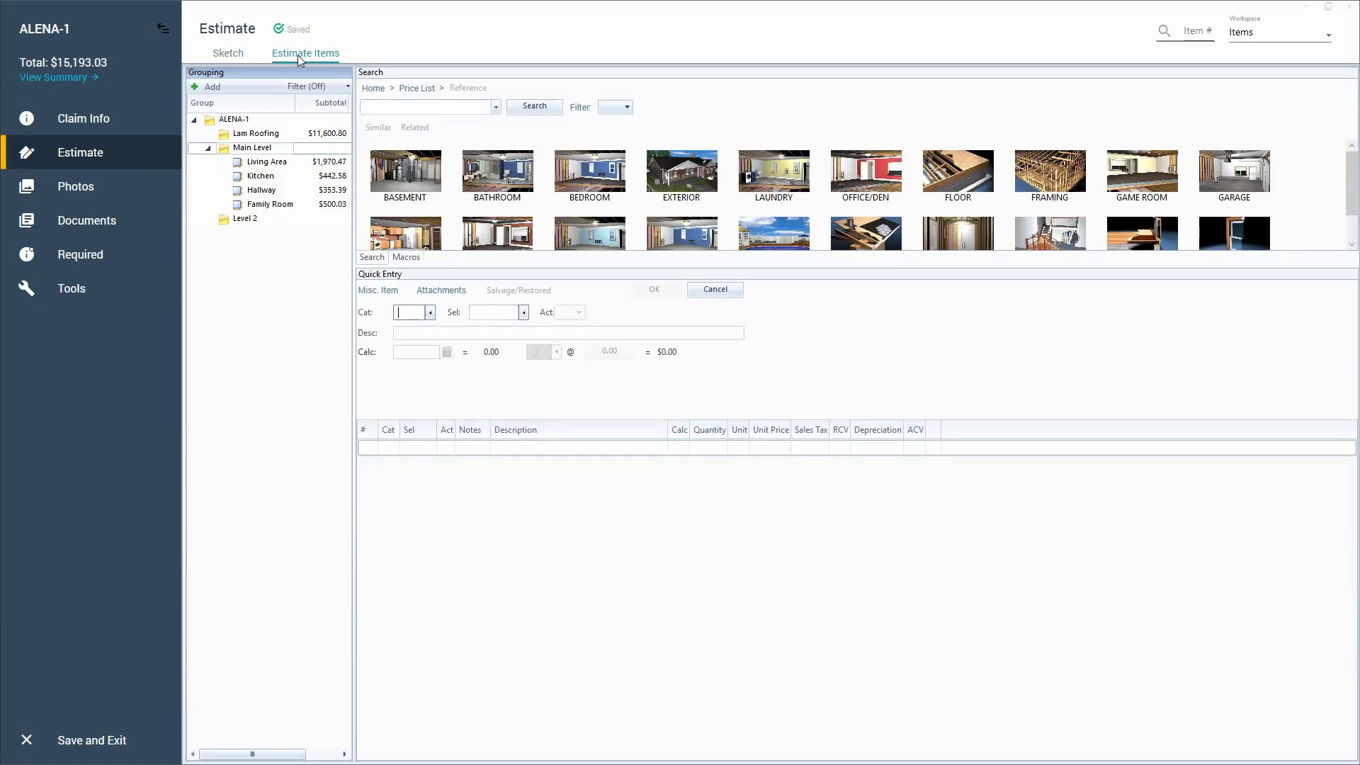
{"action": "left_click", "coordinate": [1305, 35]}
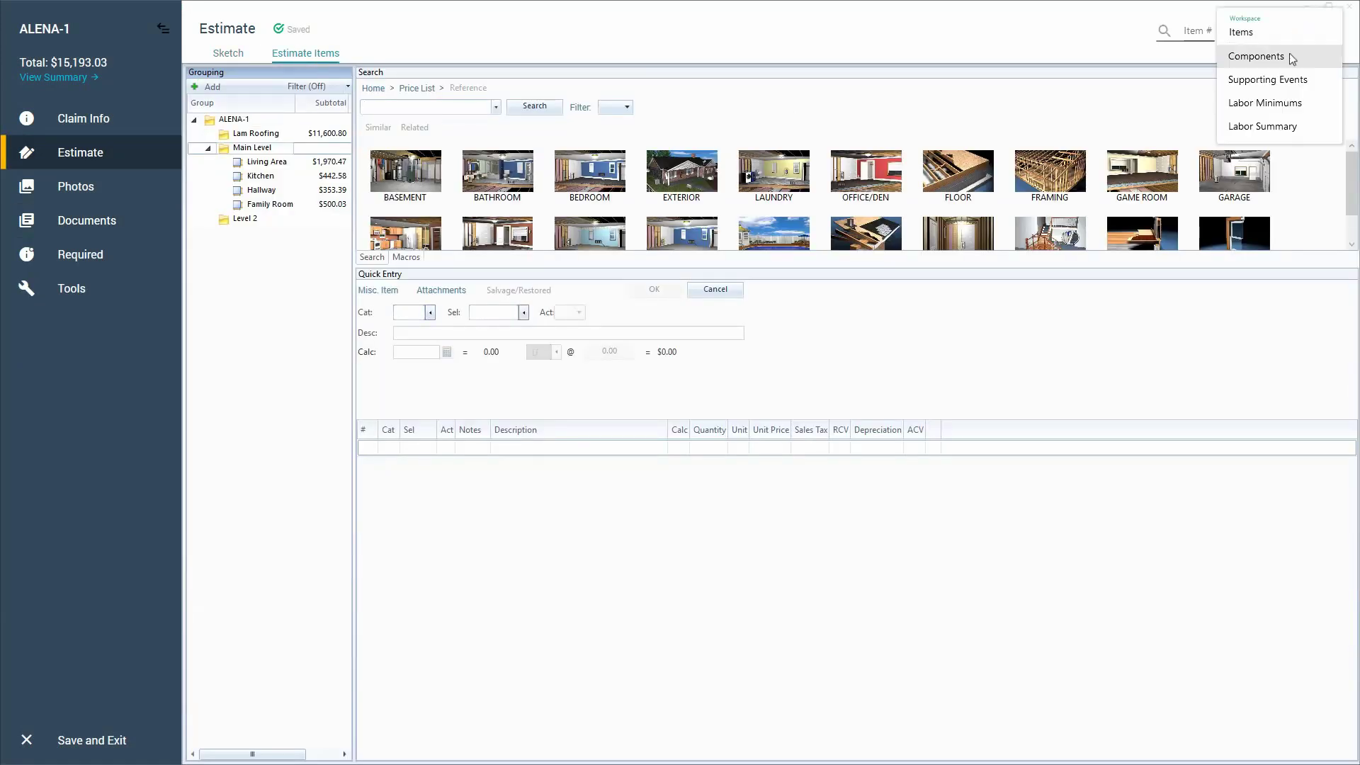
{"action": "left_click", "coordinate": [1288, 57]}
{"action": "left_click", "coordinate": [266, 171]}
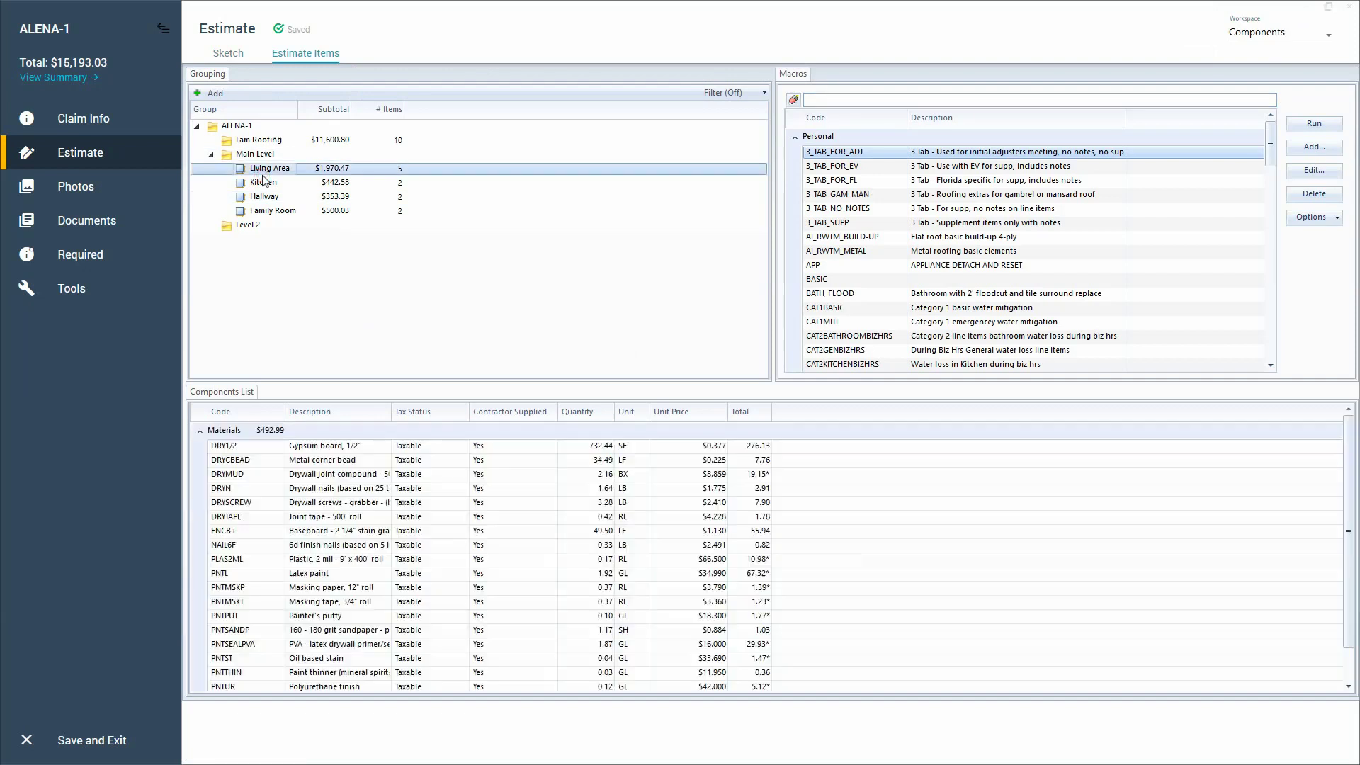
{"action": "key", "text": "ctrl+a"}
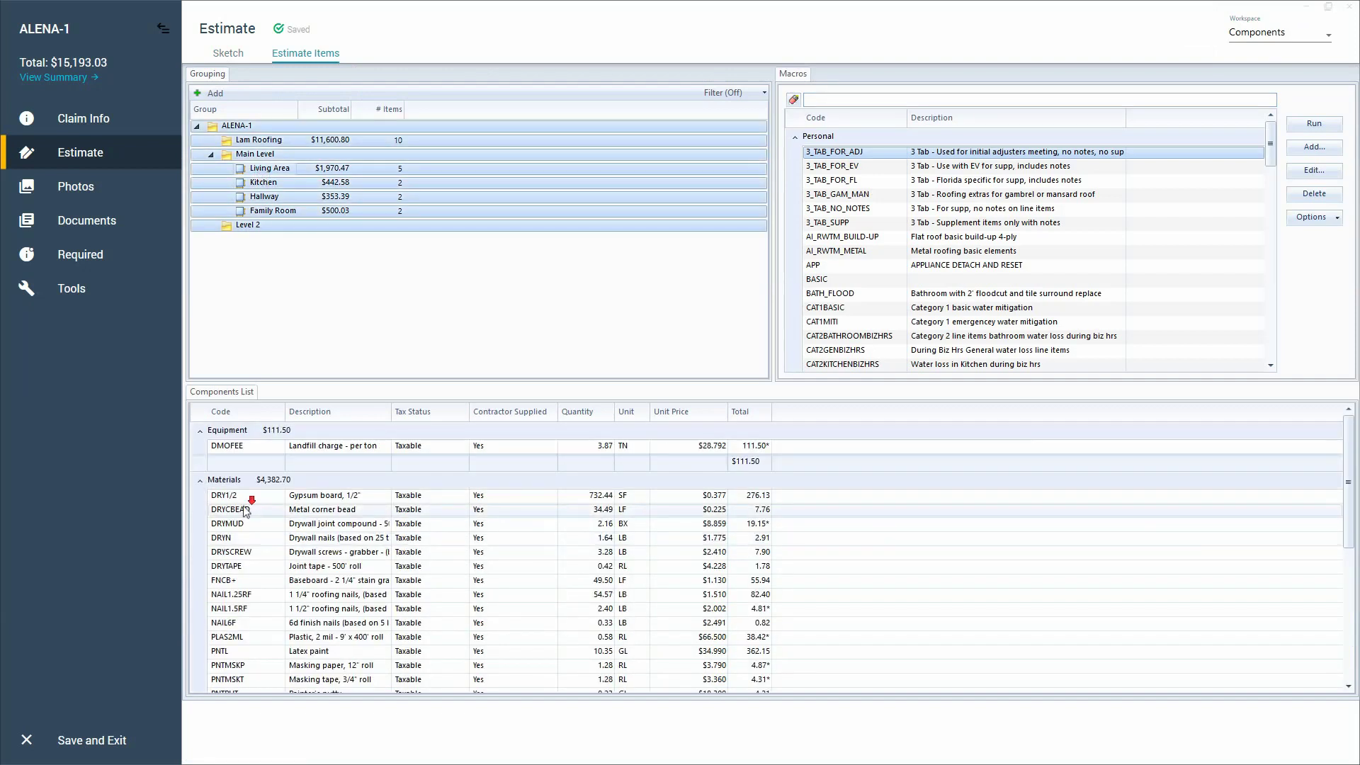
{"action": "scroll", "coordinate": [246, 511], "scroll_direction": "down", "scroll_amount": 5}
{"action": "scroll", "coordinate": [246, 512], "scroll_direction": "down", "scroll_amount": 3}
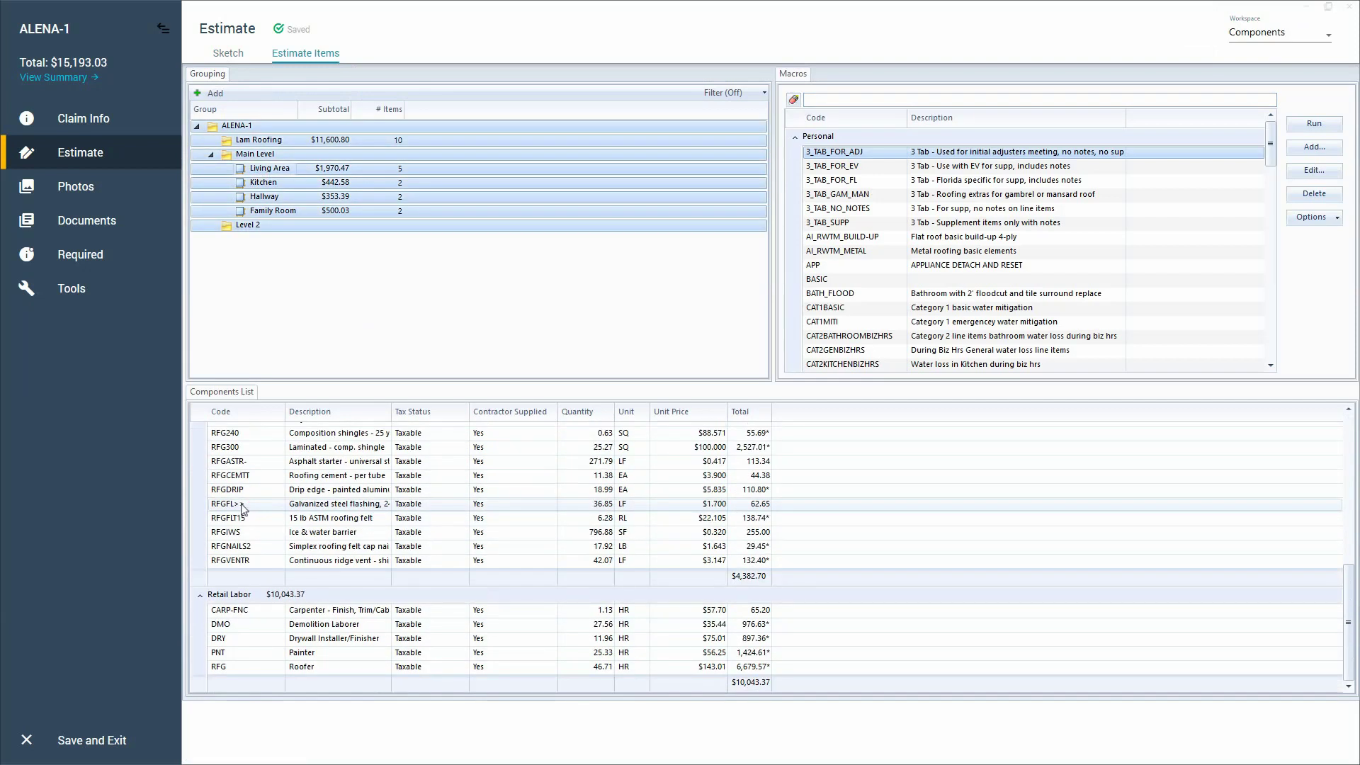
{"action": "scroll", "coordinate": [255, 507], "scroll_direction": "up", "scroll_amount": 8}
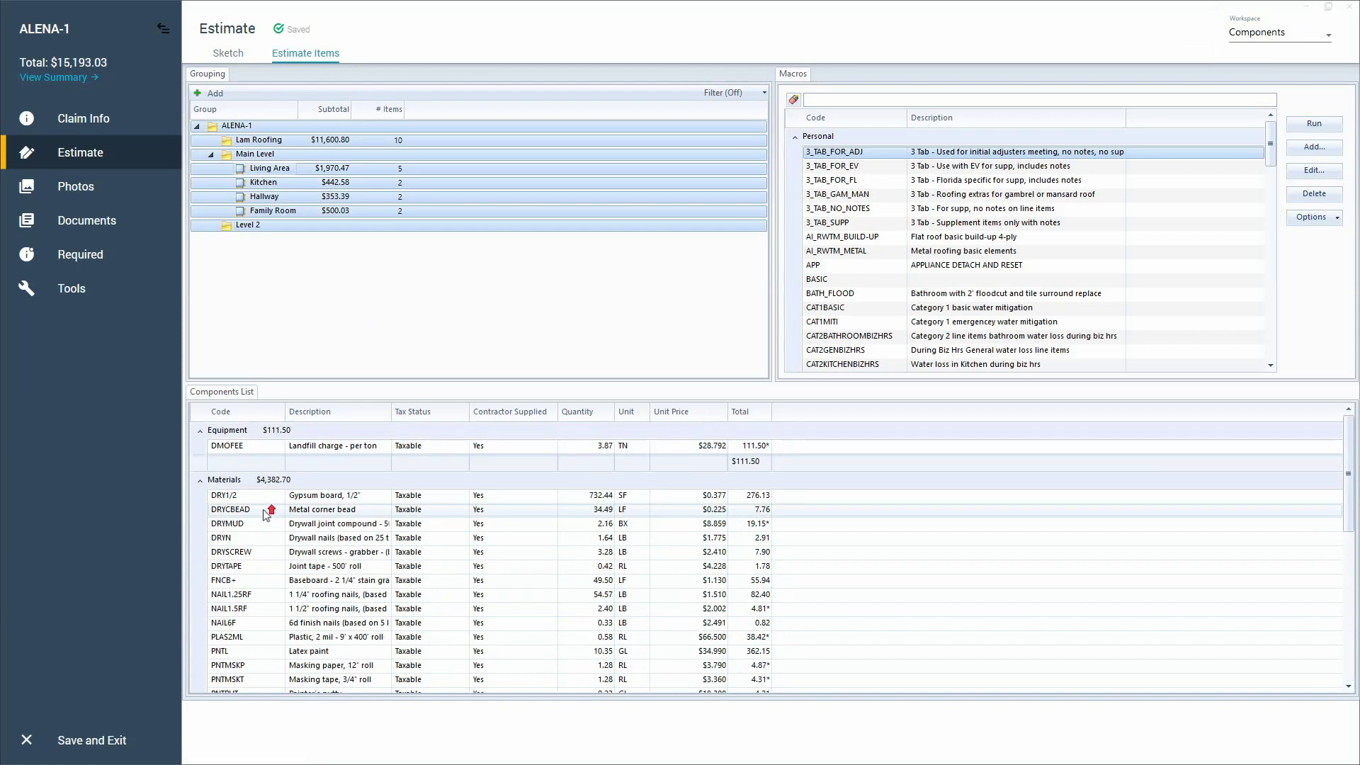